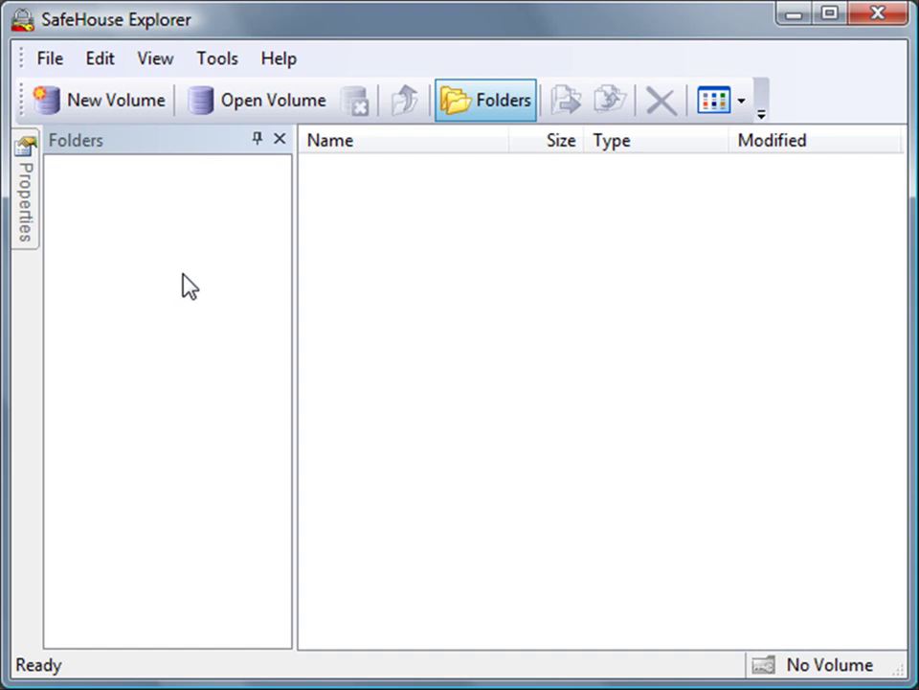
Start a new volume SafeHouse.sdsk in C:\SafeHouse\ with a 100 Megabyte size, up to the password page.
left_click(127, 113)
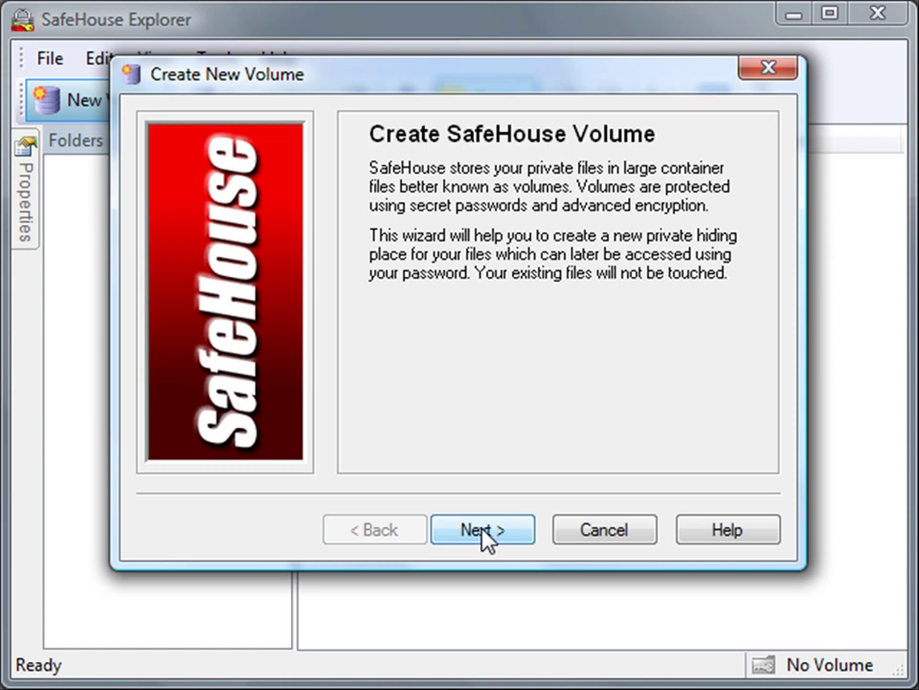
left_click(483, 528)
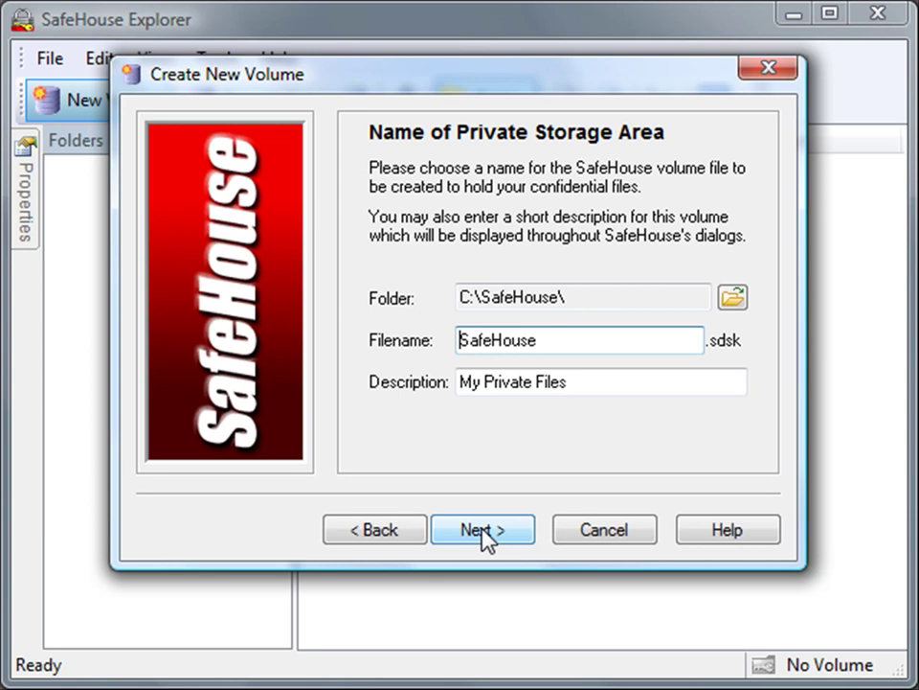
left_click(482, 529)
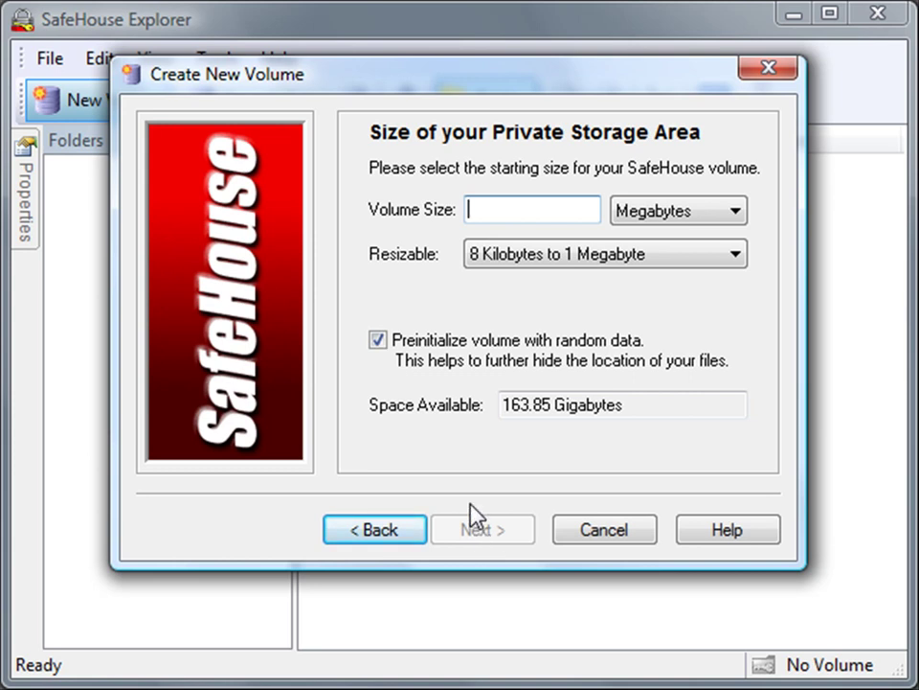
type("1")
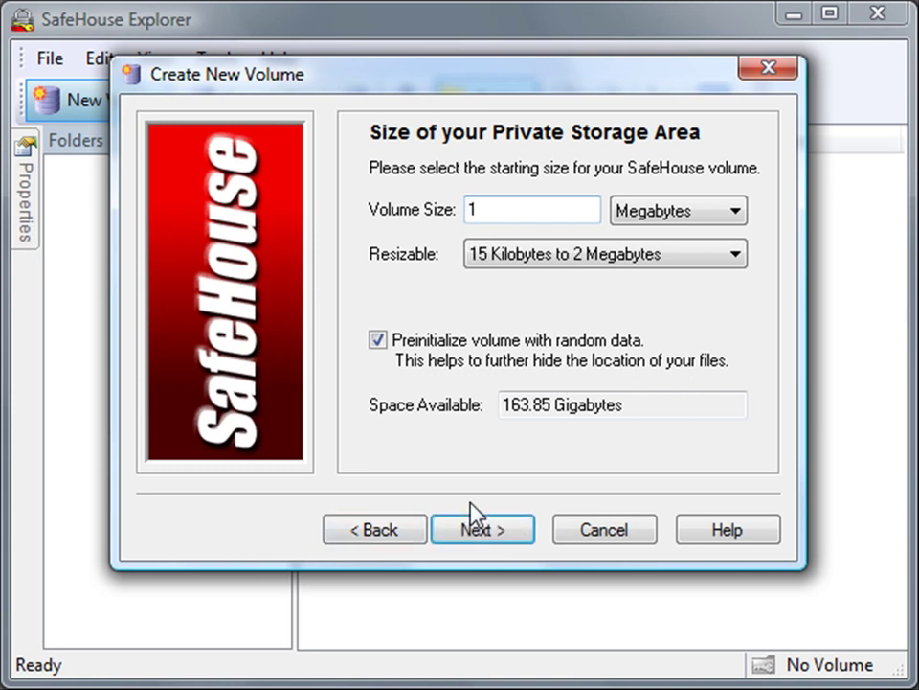
type("00")
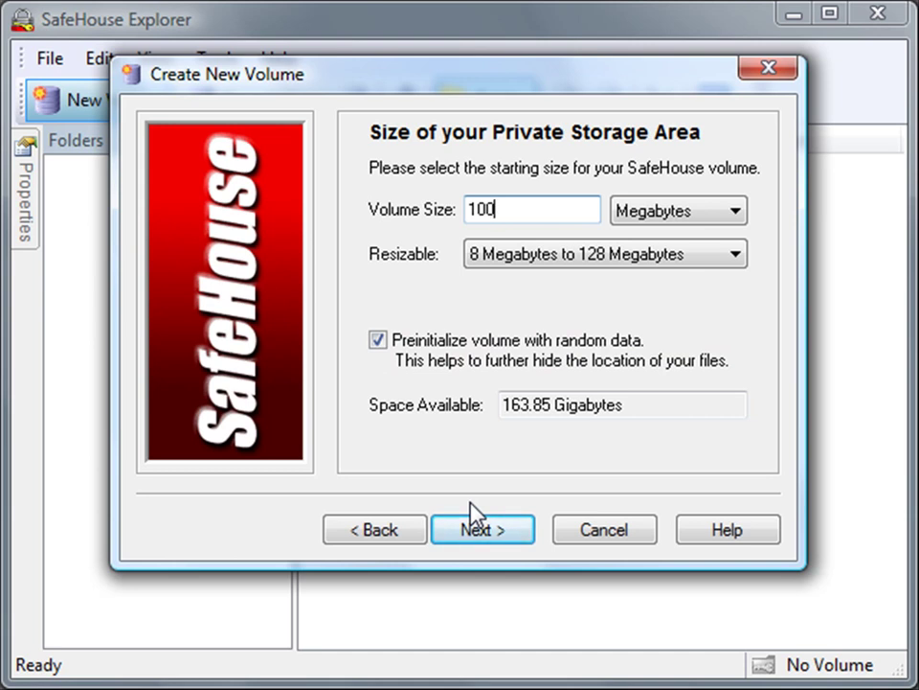
left_click(476, 534)
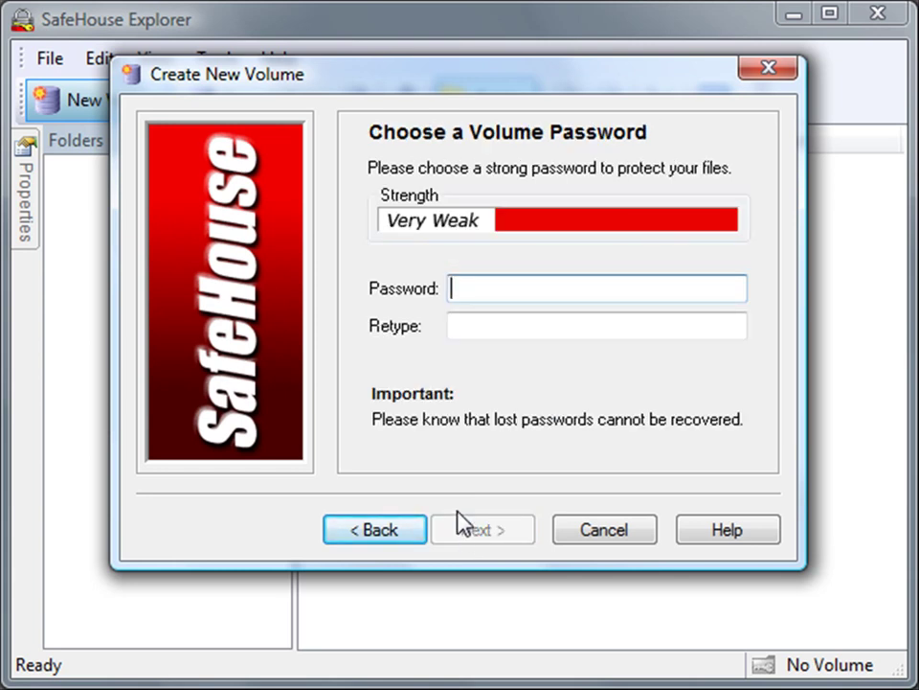
Enter and confirm the volume password, then create SafeHouse.sdsk and finish the wizard.
type("test1234567")
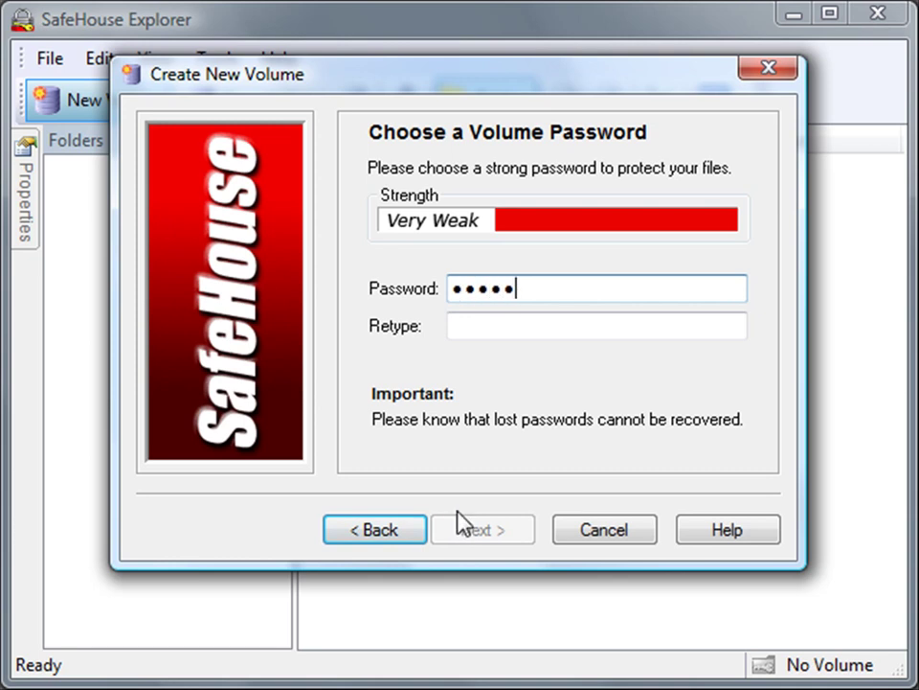
type("8")
key("Tab")
type("test12345678")
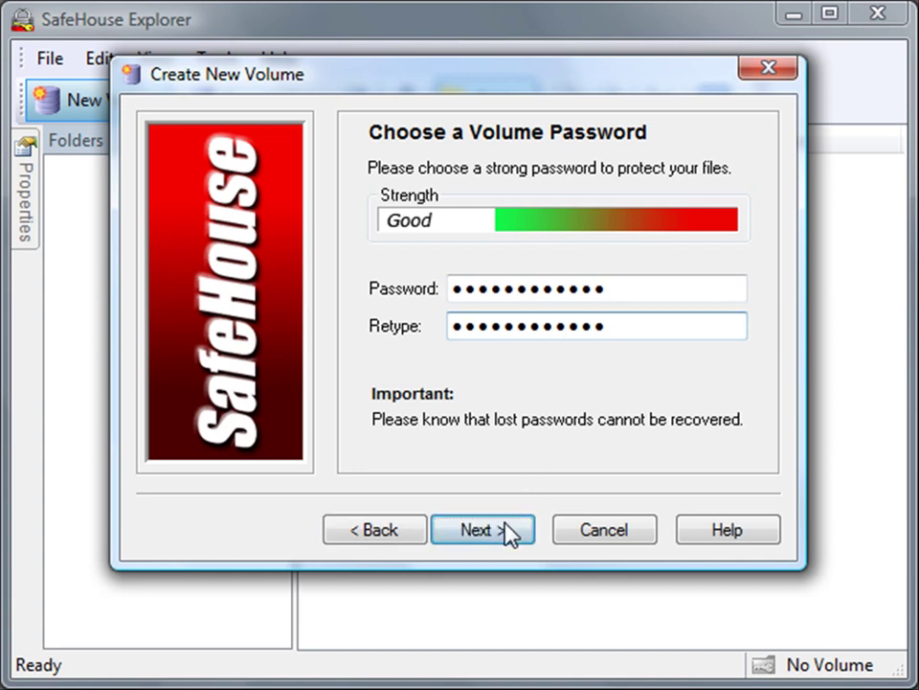
left_click(508, 525)
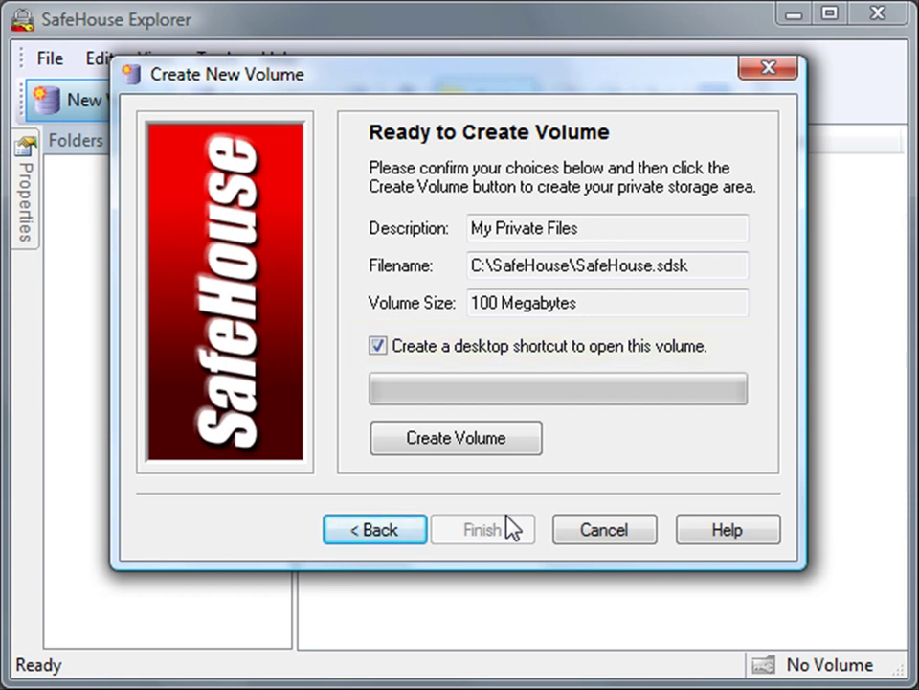
left_click(473, 450)
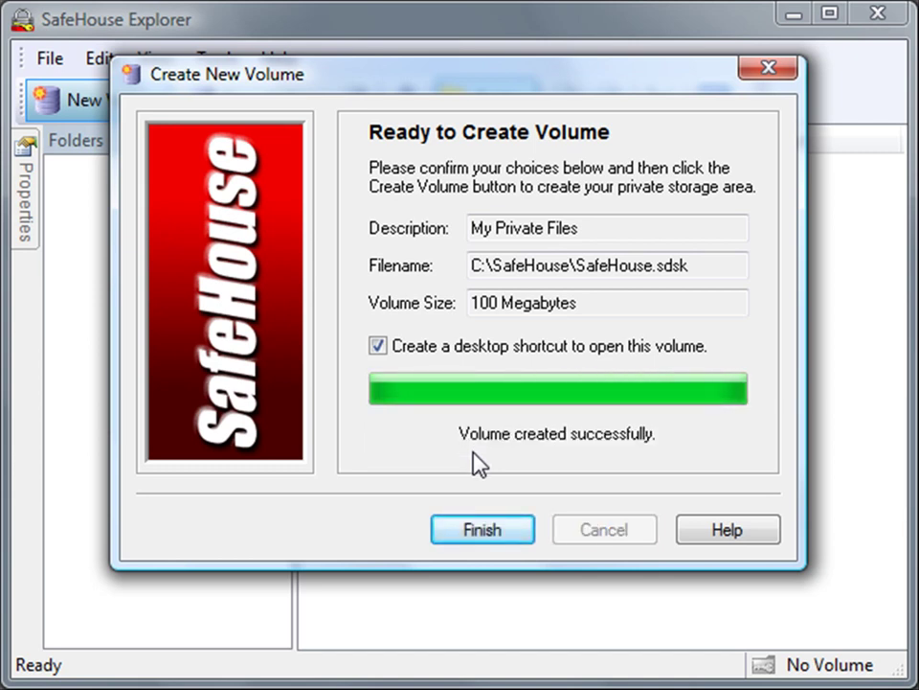
left_click(481, 530)
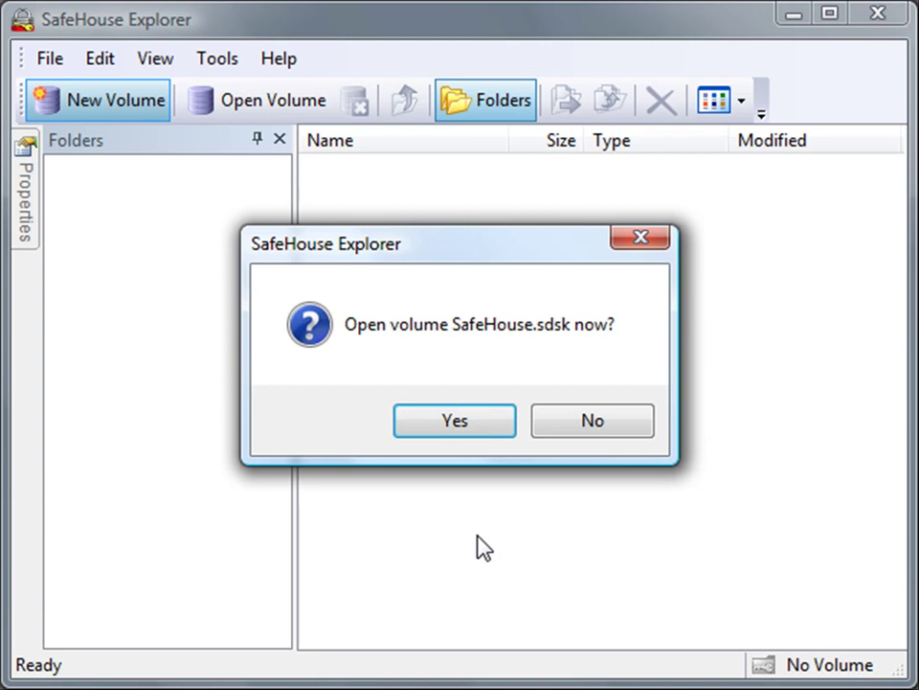
Open the new volume, move the desktop letter into SAFEHOUSE (F:), and open Private Files.
left_click(454, 422)
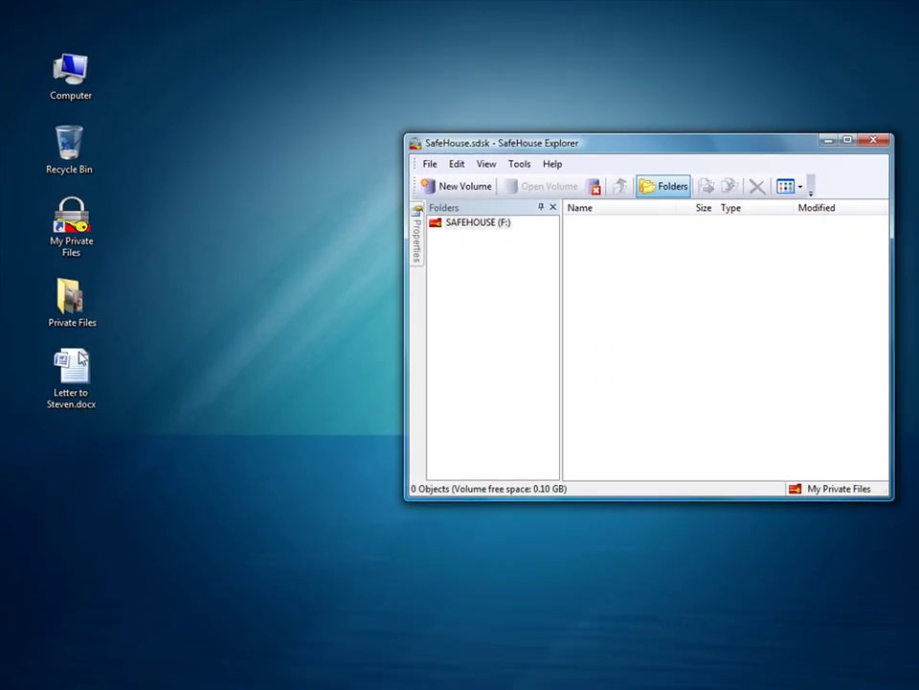
left_click_drag(81, 358, 624, 330)
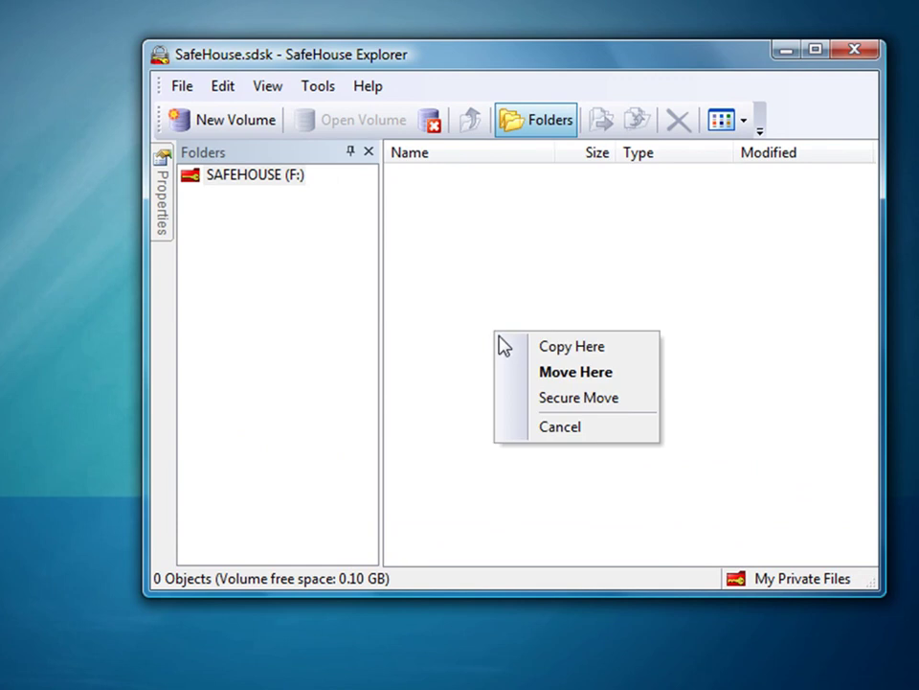
left_click(543, 375)
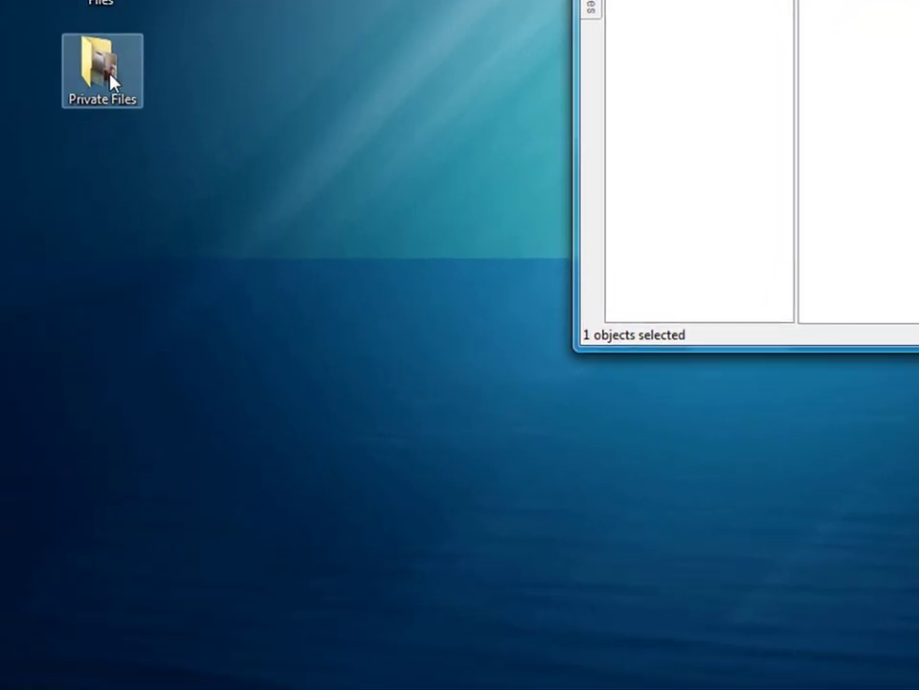
double_click(110, 77)
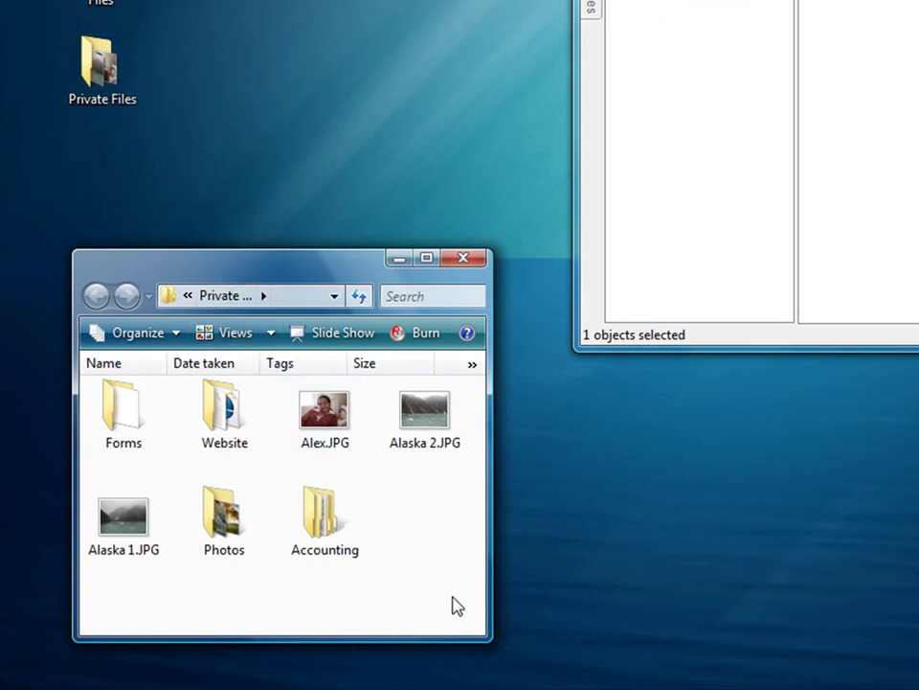
Move the three JPG photos and the Photos, Accounting, Forms and Website folders into the volume.
mouse_move(462, 602)
left_mouse_down()
mouse_move(444, 534)
mouse_move(307, 374)
mouse_move(178, 349)
mouse_move(86, 362)
mouse_move(146, 379)
left_mouse_up()
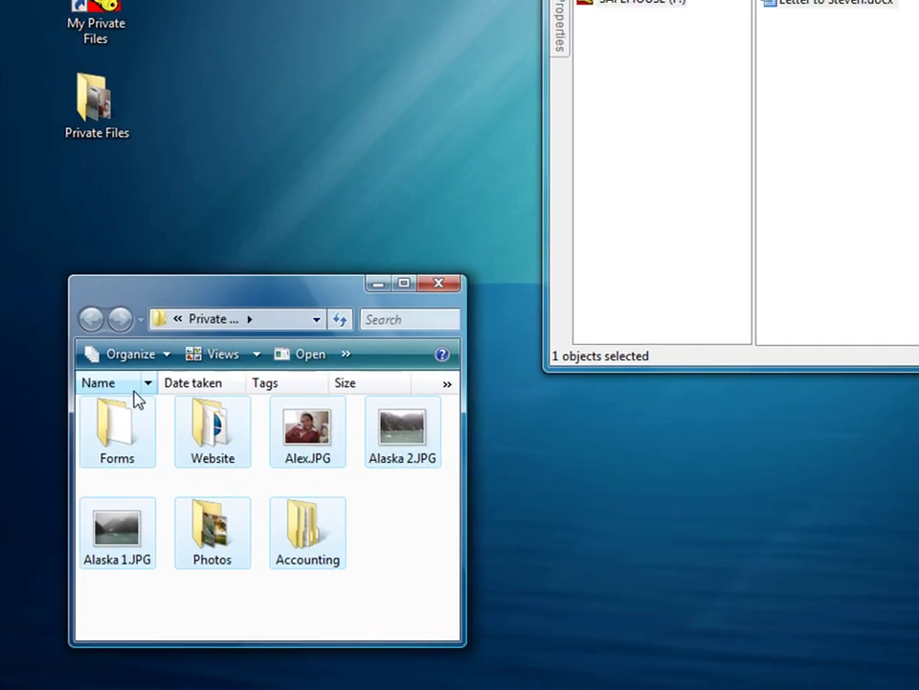
left_click_drag(317, 408, 717, 278)
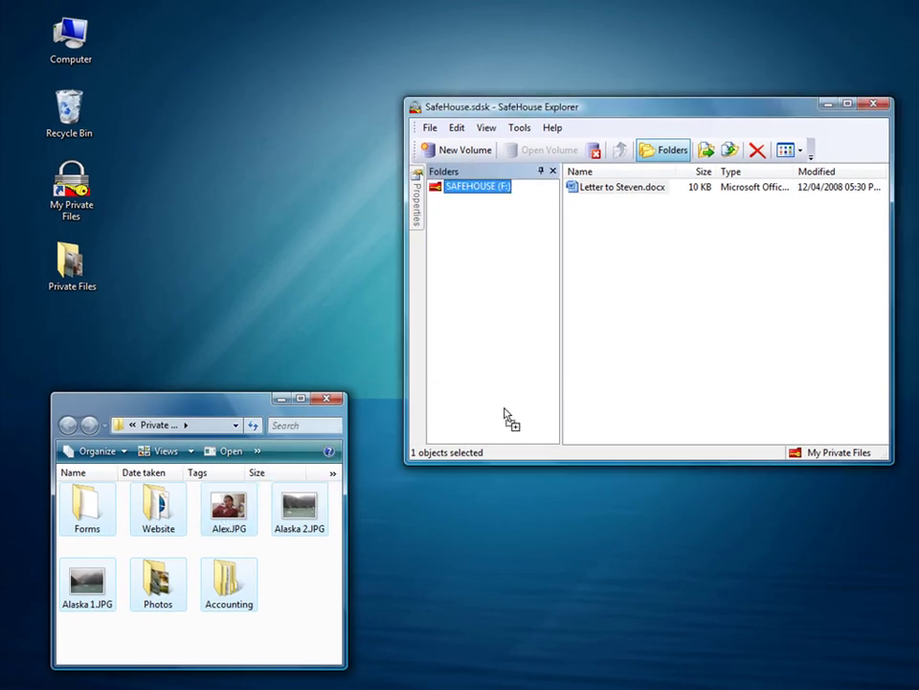
left_click_drag(505, 412, 665, 344)
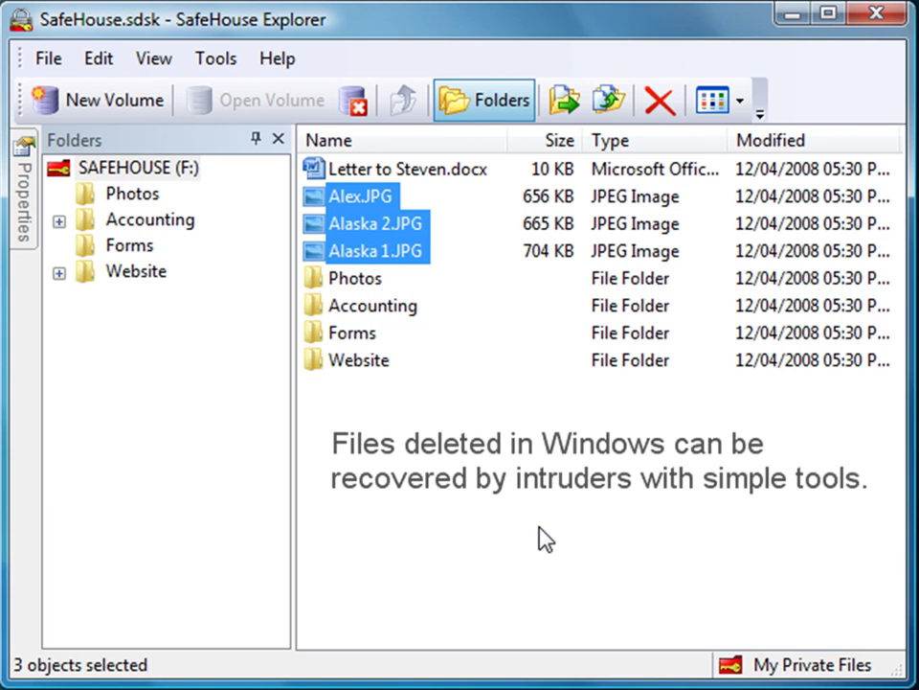
left_click(539, 527)
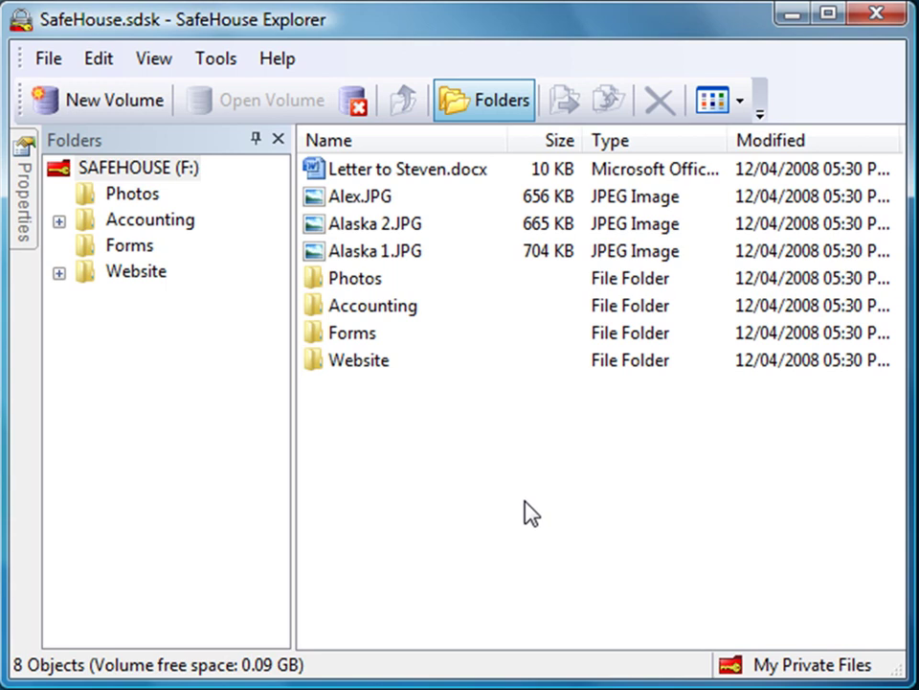
left_click(58, 274)
left_click(58, 274)
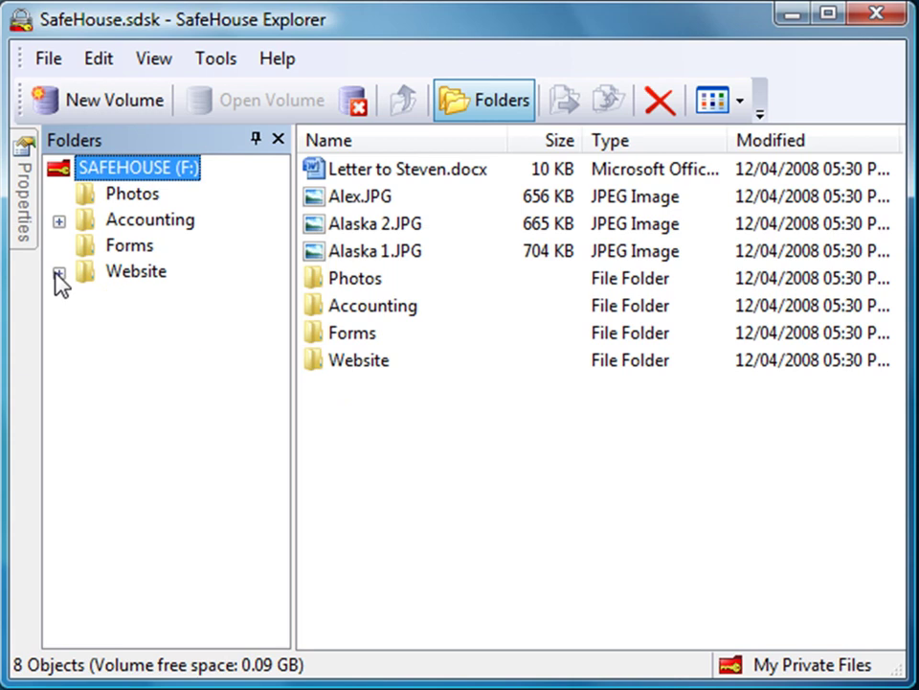
left_click(59, 221)
left_click(59, 223)
left_click(361, 202)
right_click(362, 207)
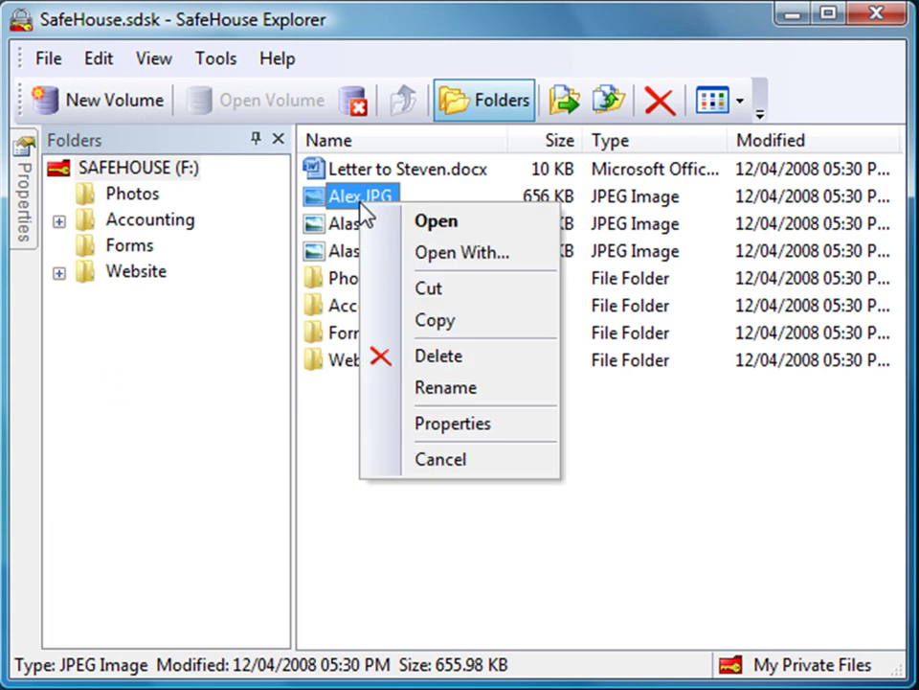
left_click(436, 460)
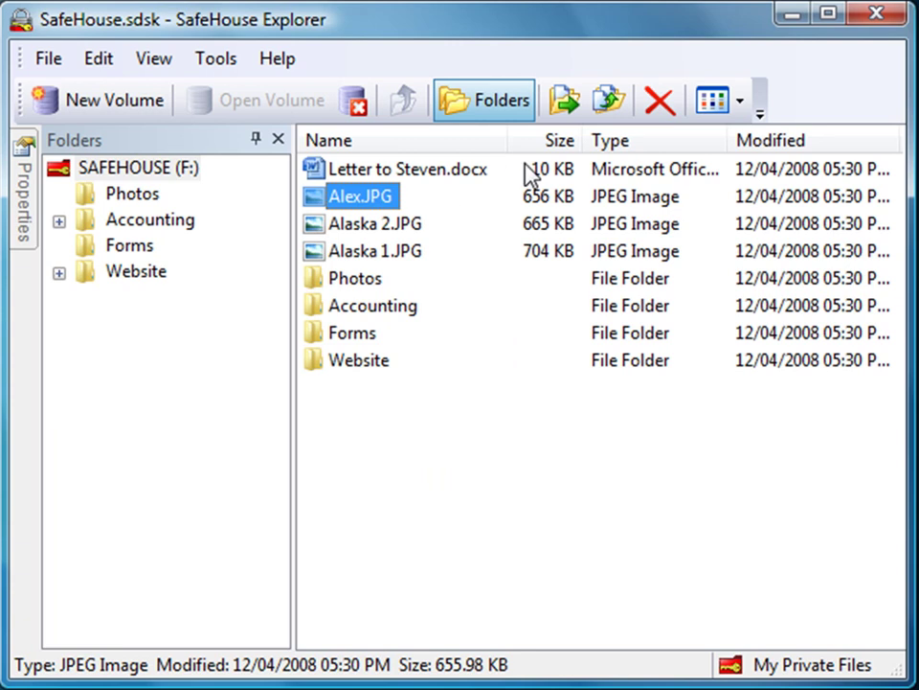
left_click(719, 107)
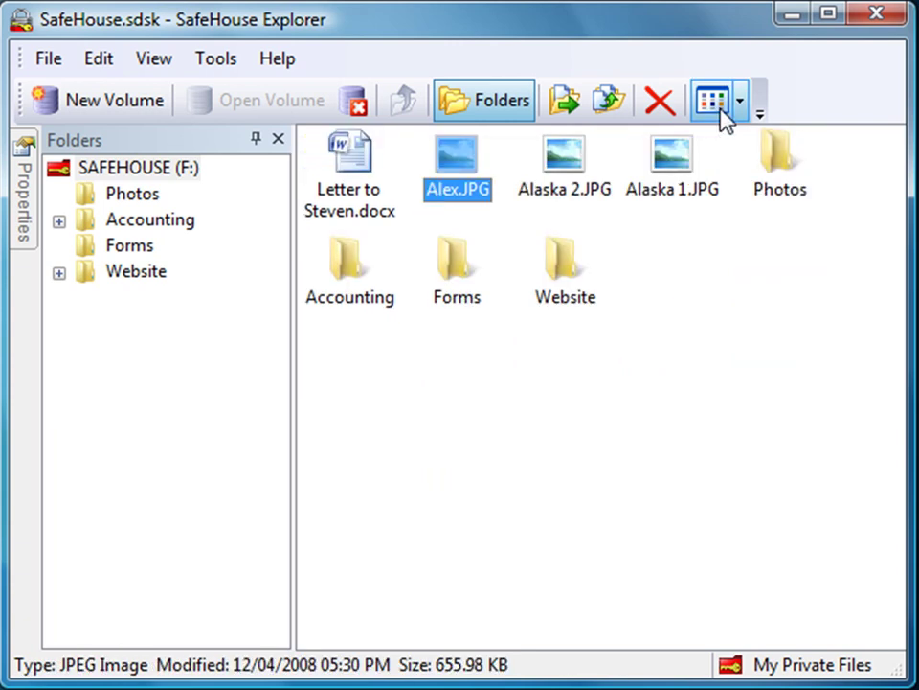
left_click(720, 107)
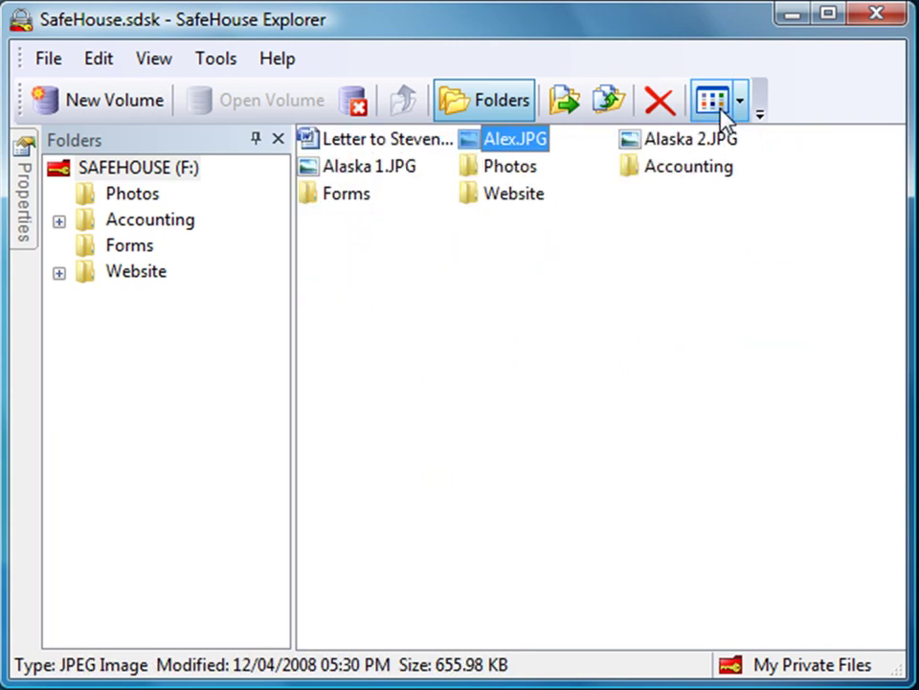
left_click(720, 107)
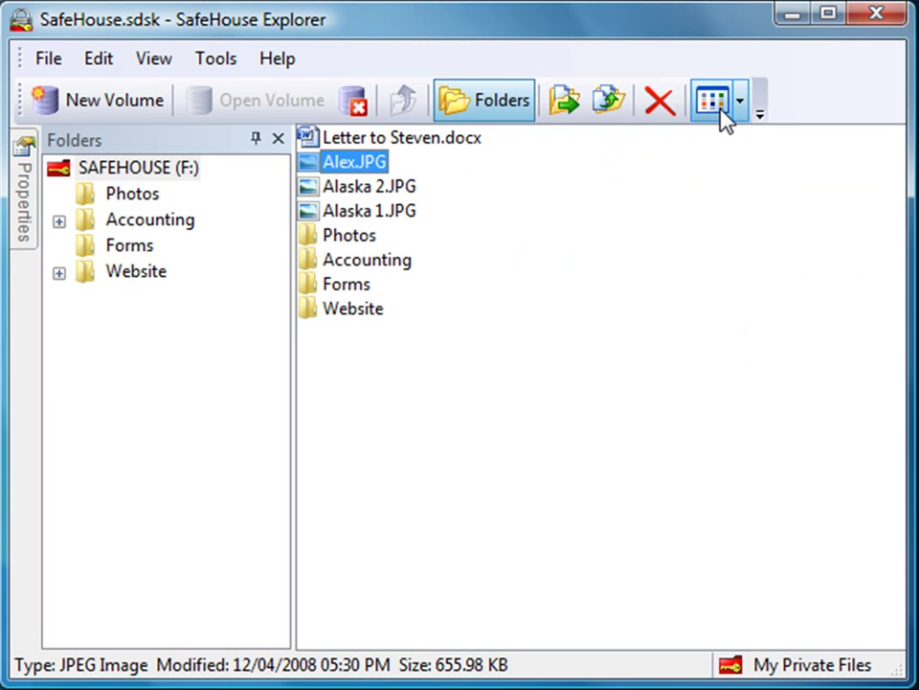
left_click(720, 107)
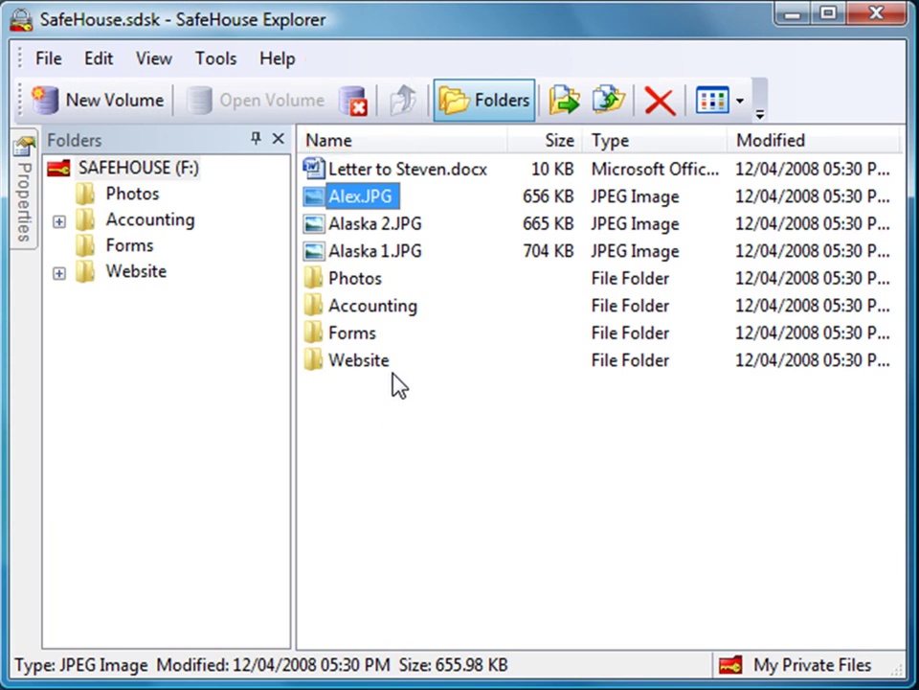
Close the volume, then reopen the recent SafeHouse.sdsk as F: with its password.
left_click(355, 102)
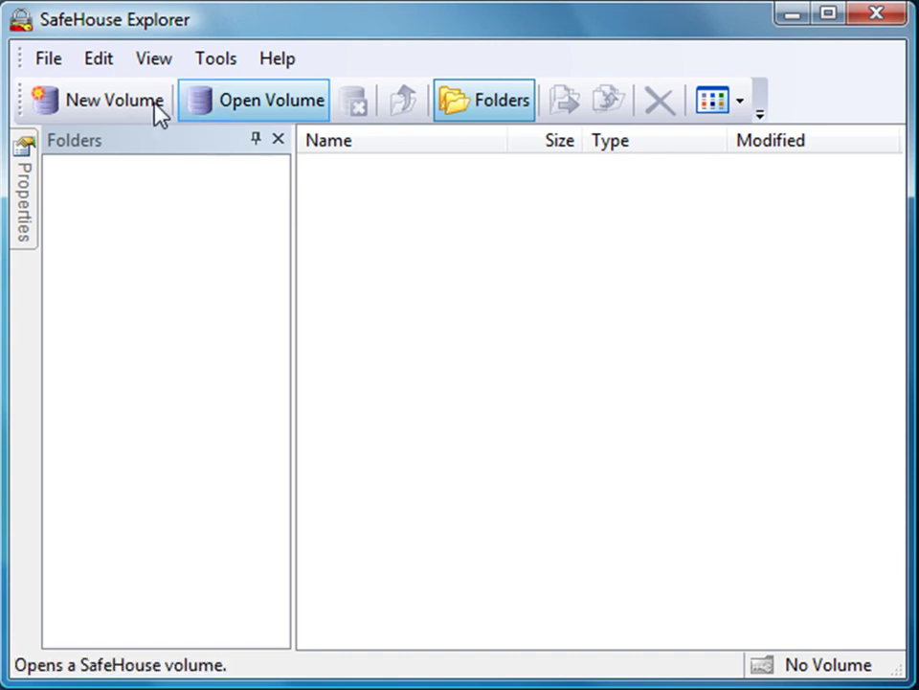
left_click(50, 61)
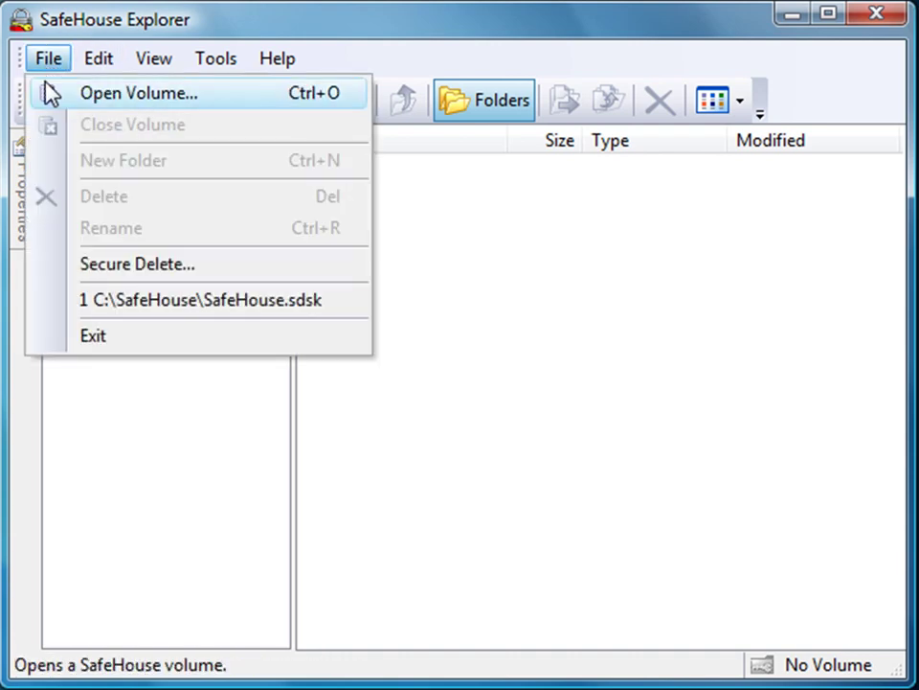
left_click(108, 314)
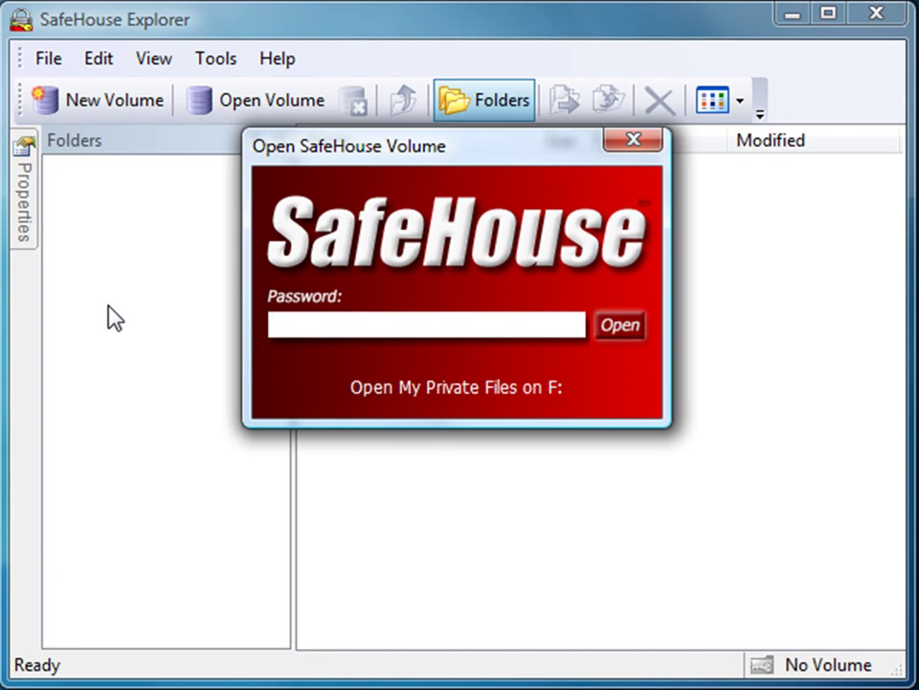
type("•••••••••••••")
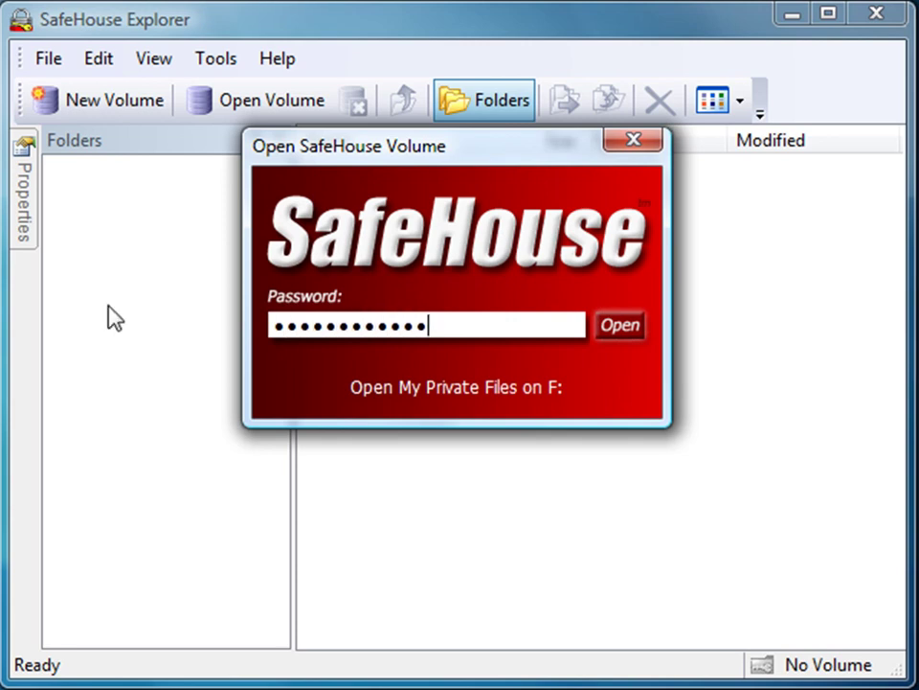
left_click(607, 337)
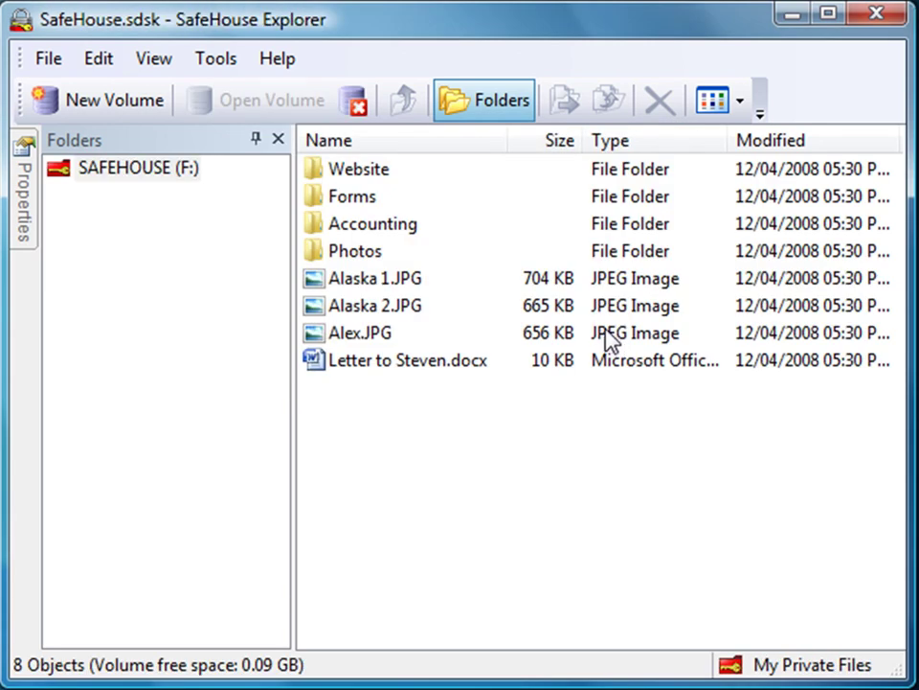
Open Letter to Steven.docx in Word from its right-click menu.
right_click(463, 366)
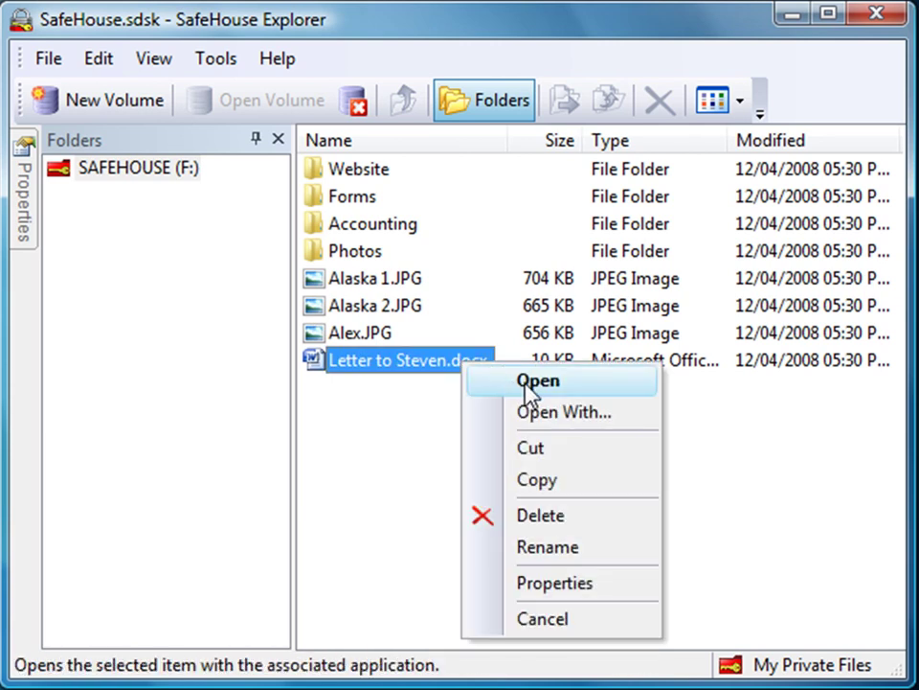
left_click(529, 382)
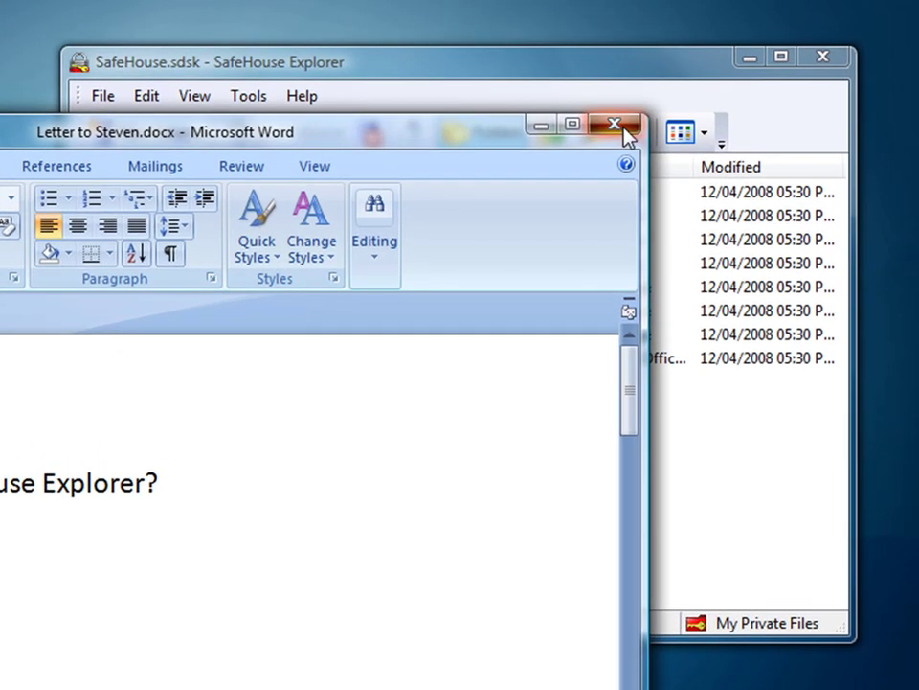
Close the Word letter and lock the SafeHouse volume.
left_click(615, 126)
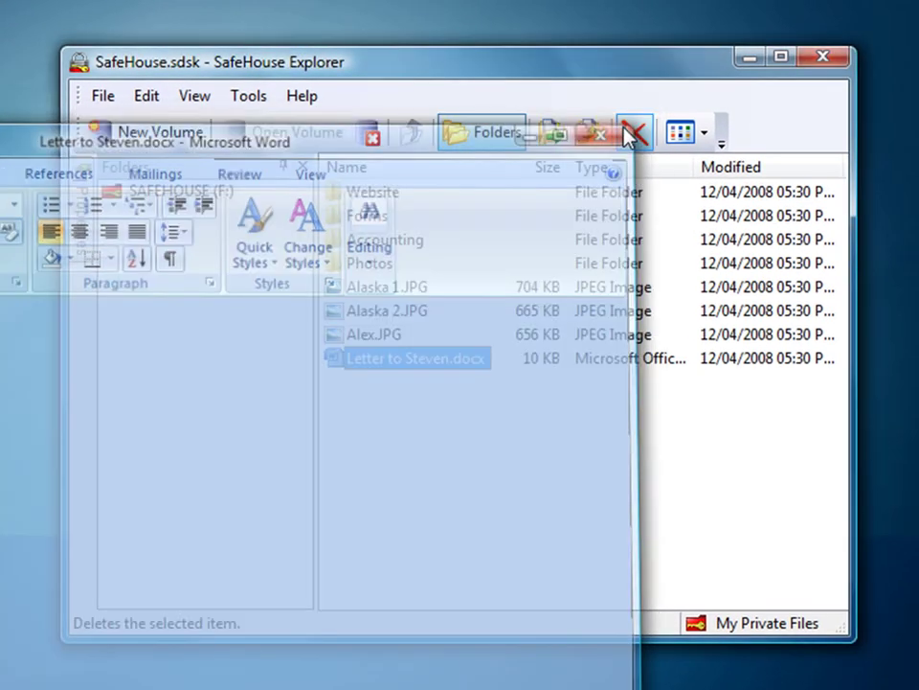
left_click(369, 135)
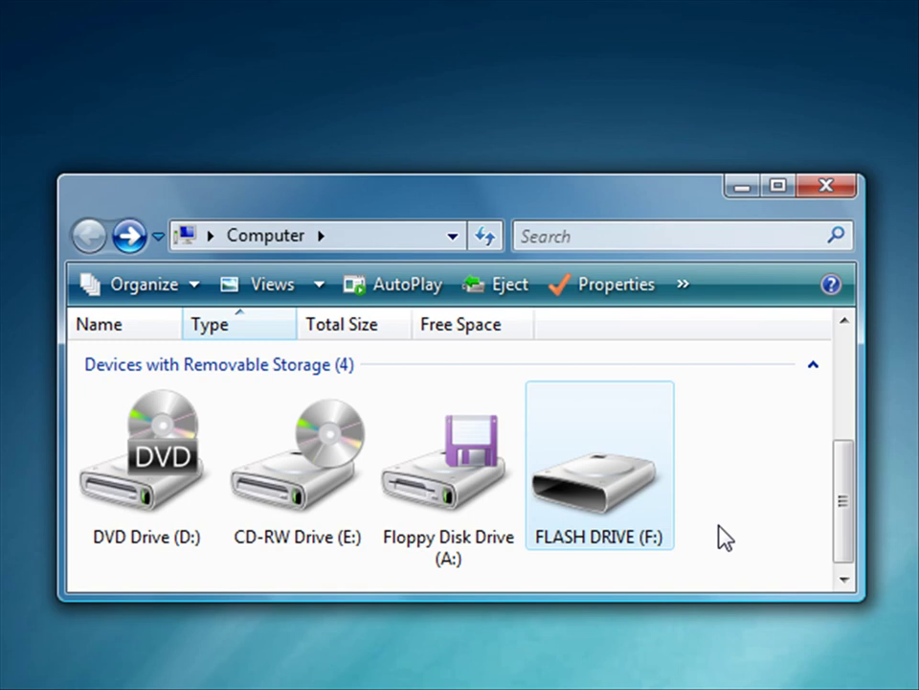
Open FLASH DRIVE (F:) and launch SafeHouseExplorer.exe from it.
double_click(664, 497)
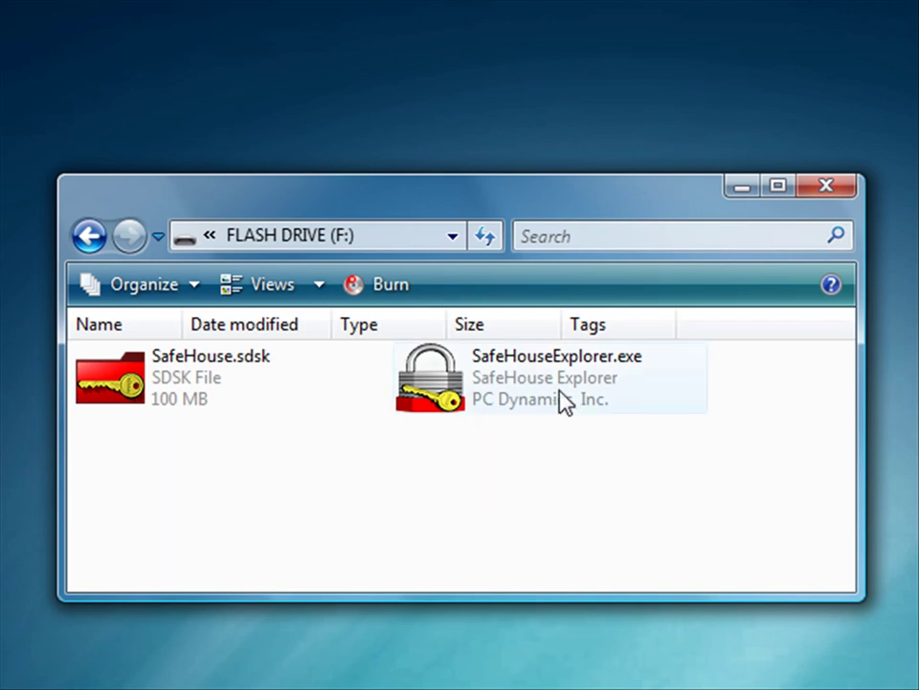
double_click(433, 377)
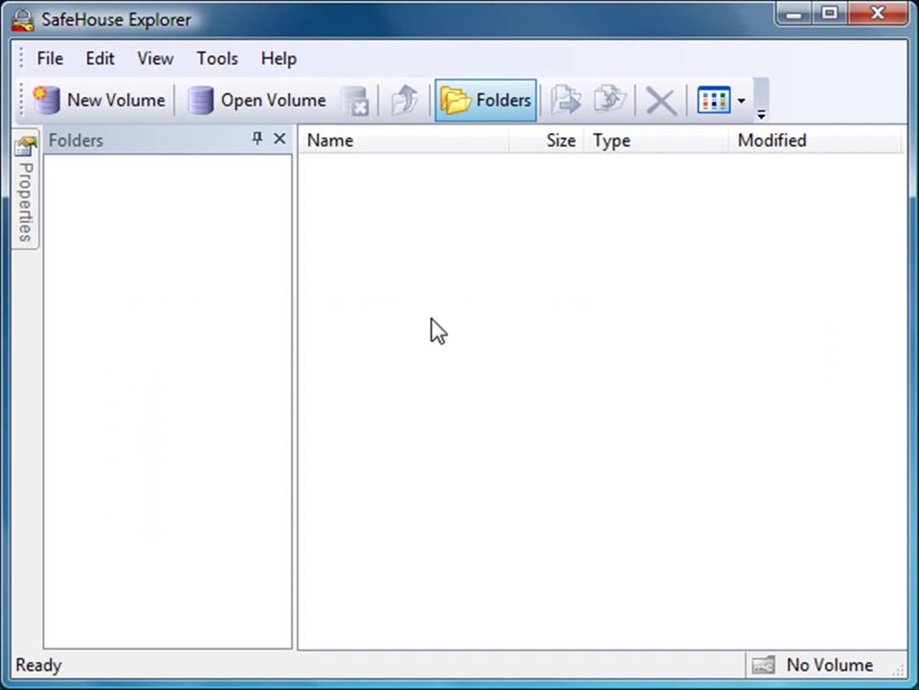
Unlock SafeHouse.sdsk from the flash drive as G: with its password, then close SafeHouse Explorer.
left_click(256, 108)
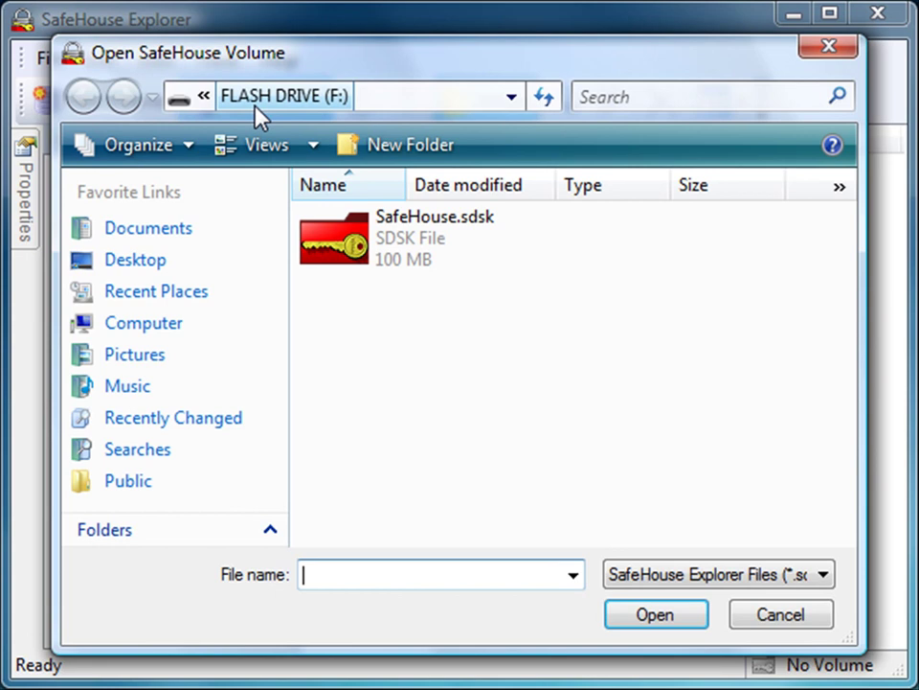
left_click(338, 257)
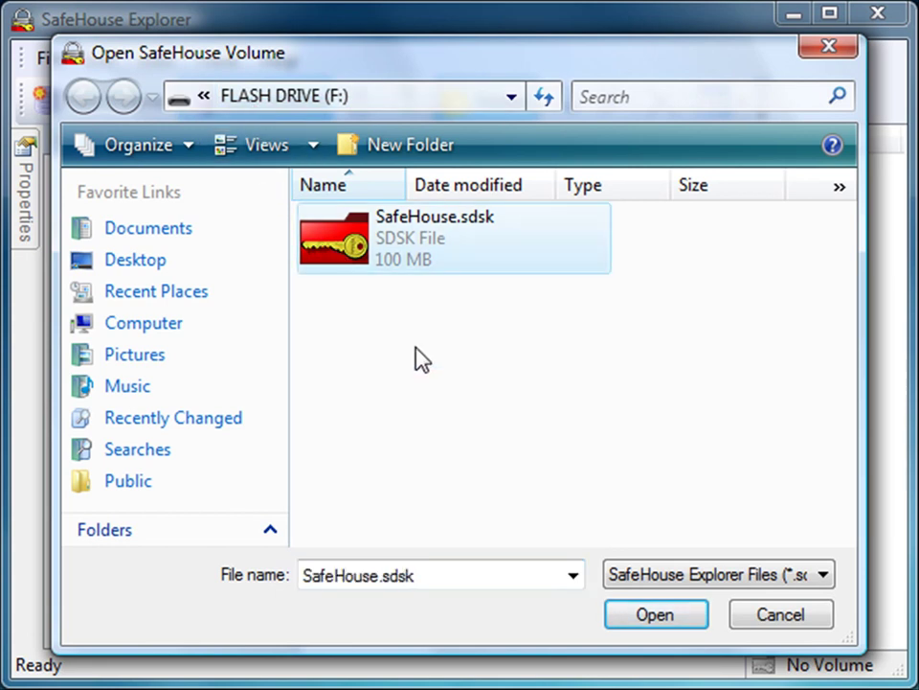
left_click(658, 621)
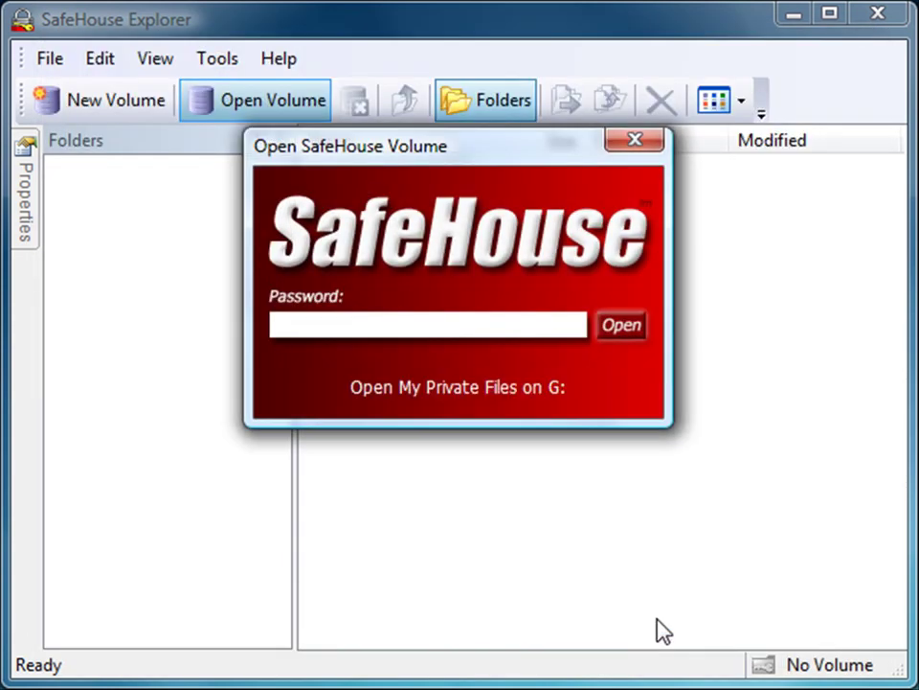
type("*************")
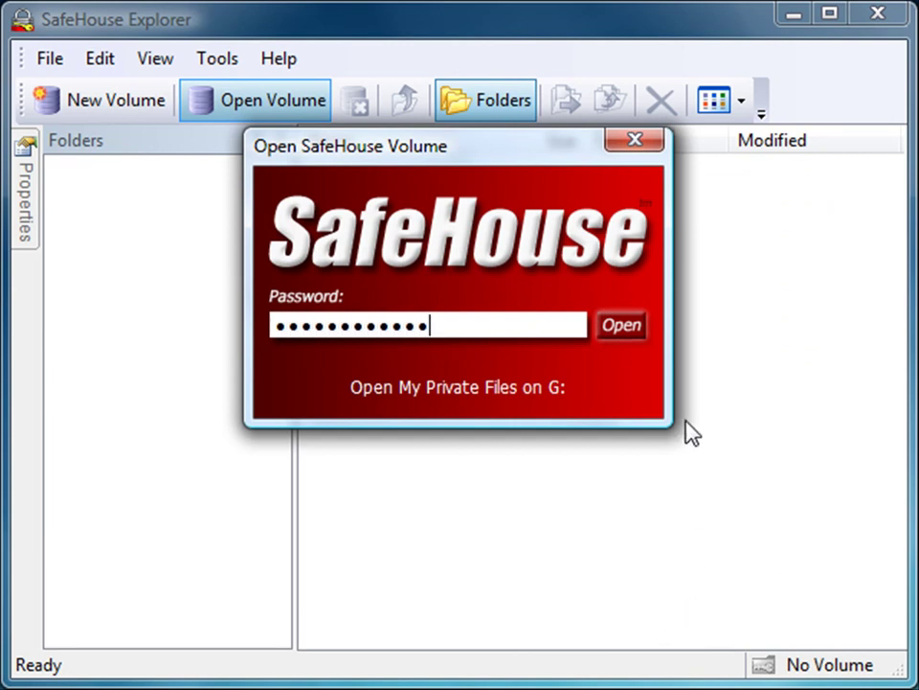
left_click(634, 328)
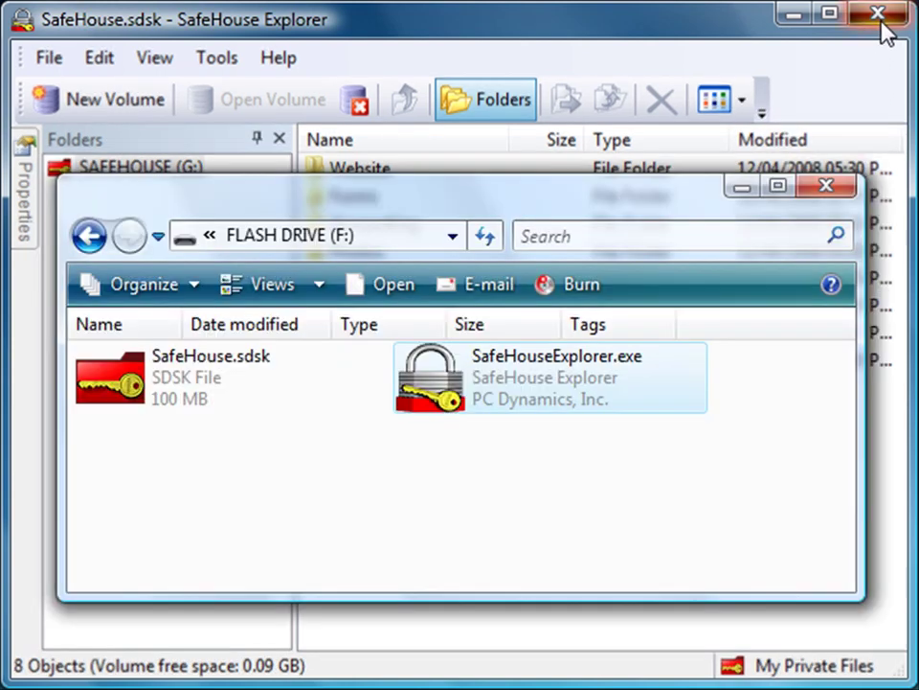
left_click(881, 23)
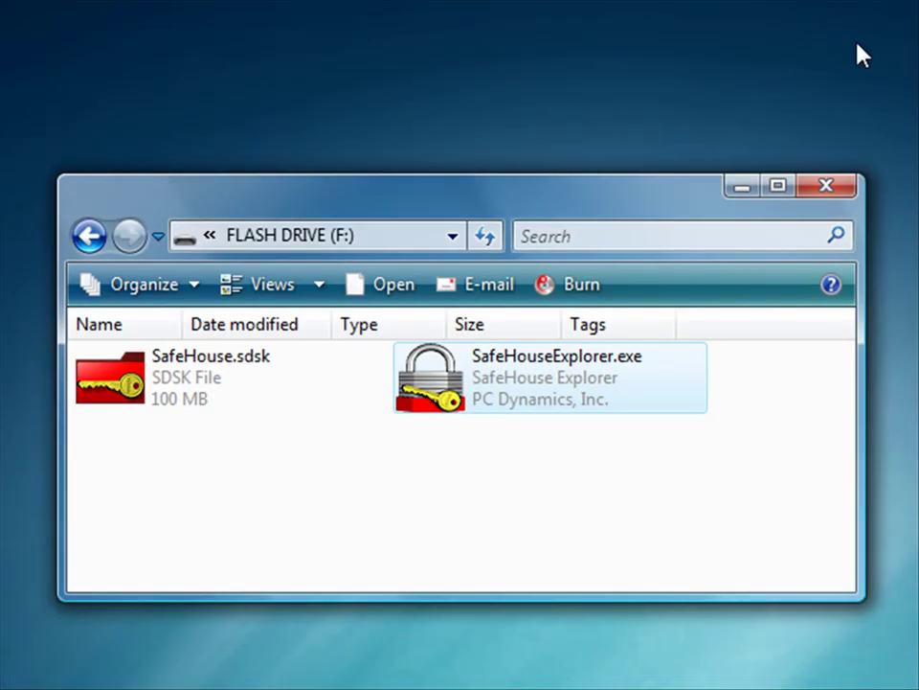